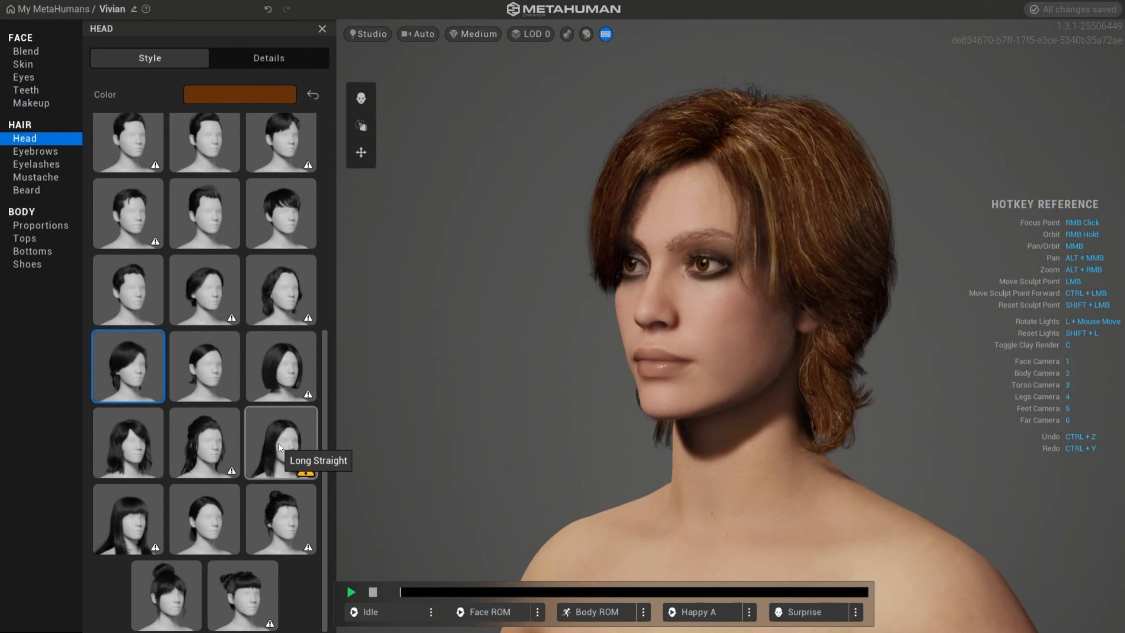
# Step: Compare several medium and long hairstyles, apply Medium Bob Slick, and recolor the hair with a very dark reddish-brown Neutral preset
pyautogui.click(280, 446)
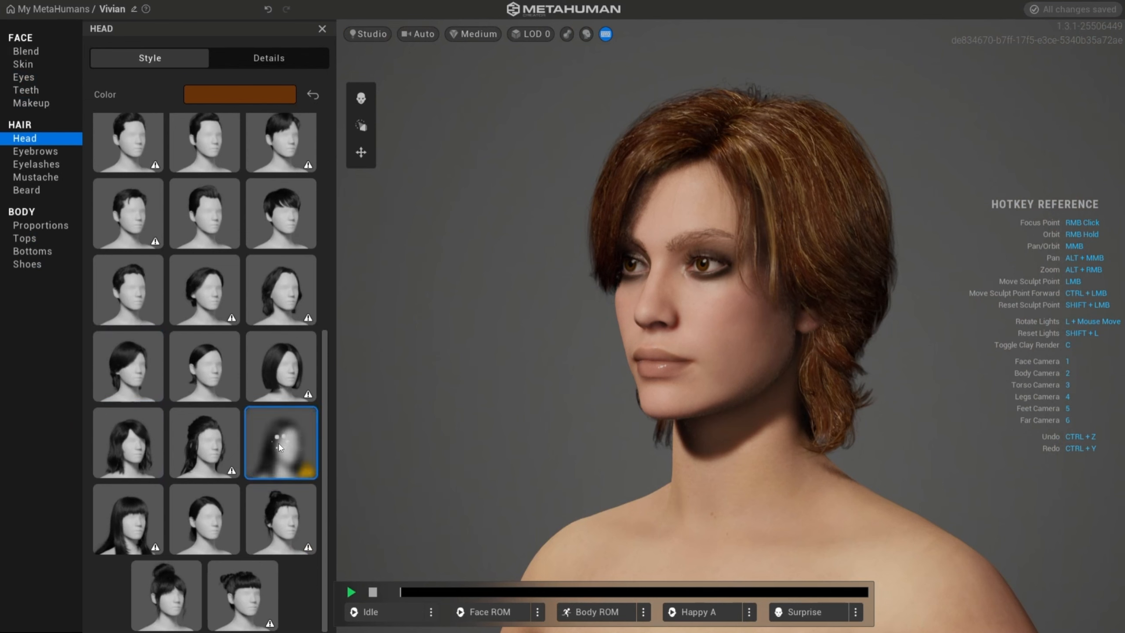
pyautogui.click(219, 426)
pyautogui.click(149, 439)
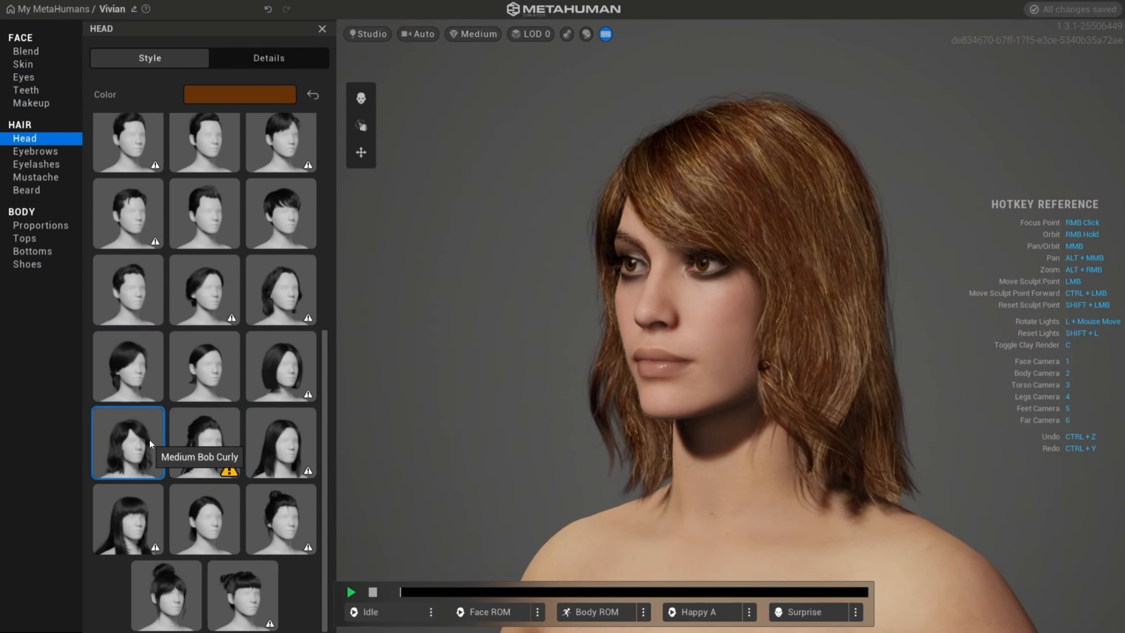
pyautogui.click(299, 370)
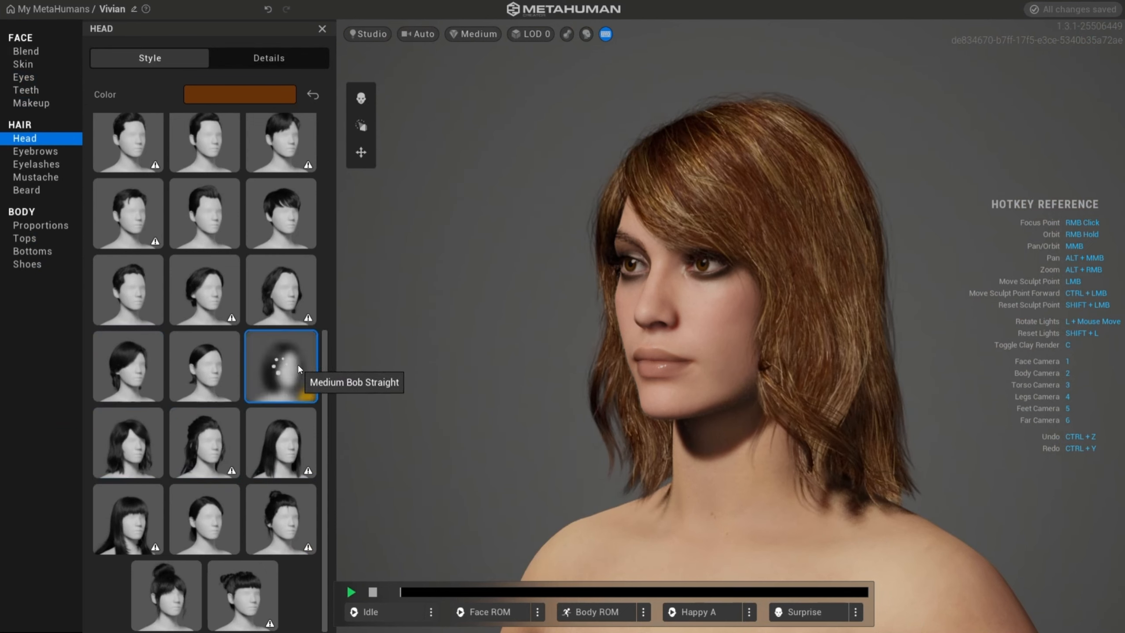
pyautogui.click(222, 373)
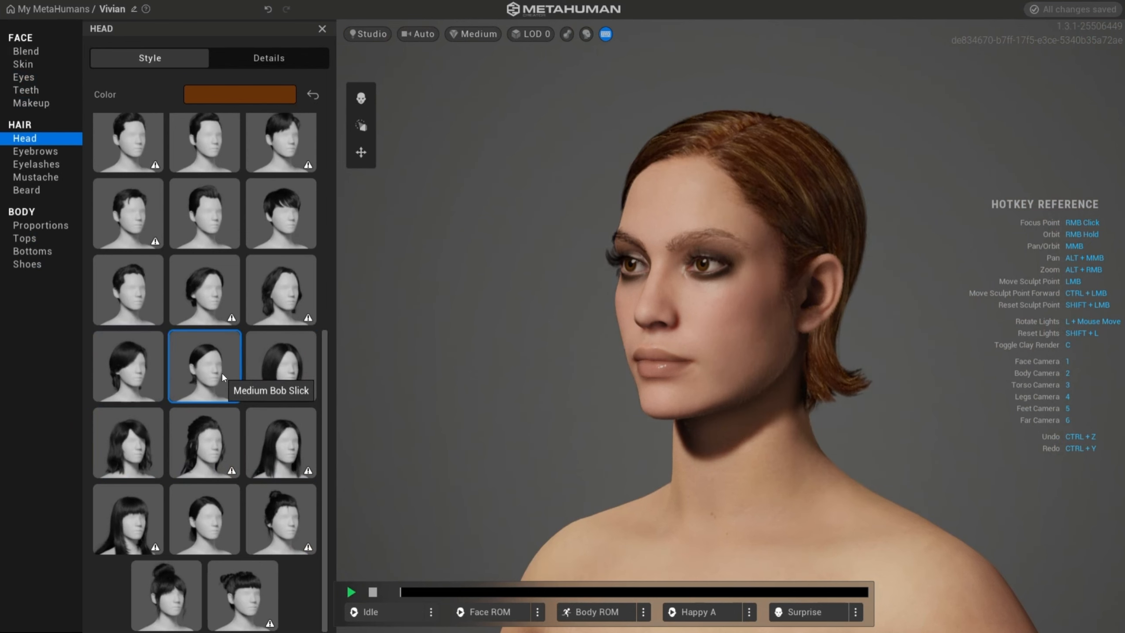
pyautogui.click(248, 93)
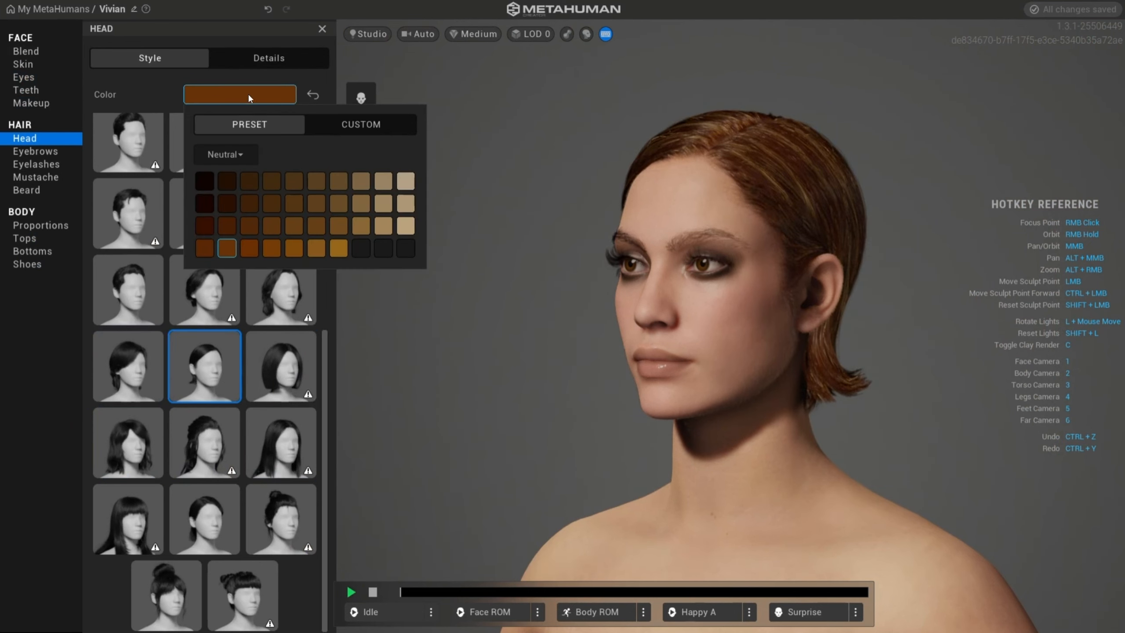
pyautogui.click(205, 203)
# Step: Try a white highlight color with melanin 0.00 and redness 0.59, and turn the hair highlights off
pyautogui.click(244, 55)
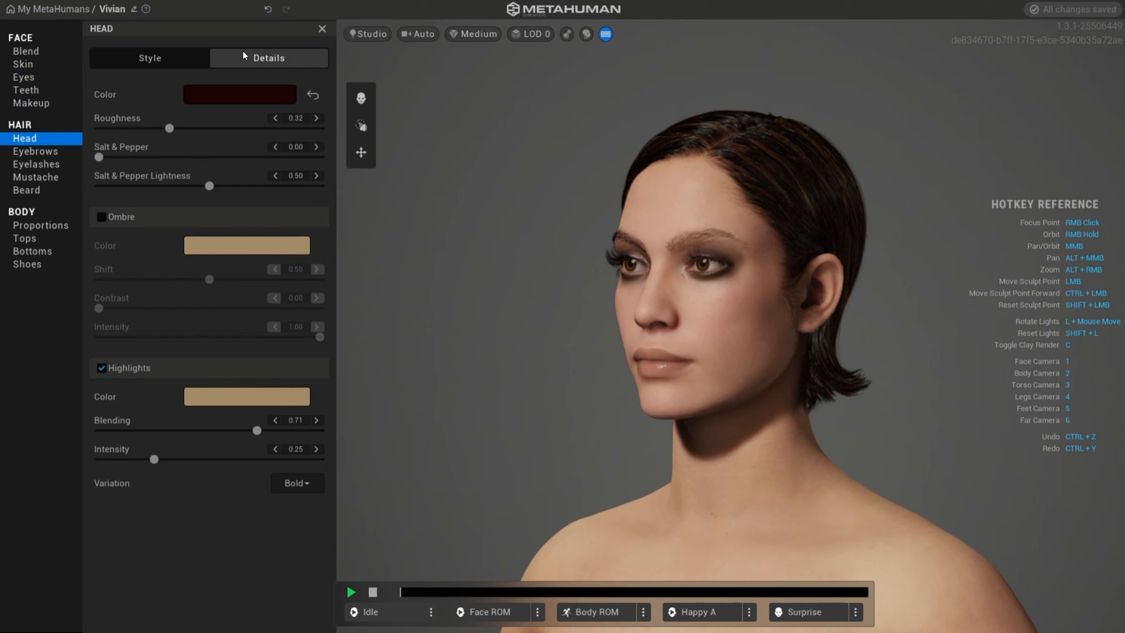
pyautogui.click(222, 396)
pyautogui.moveTo(270, 514); pyautogui.dragTo(198, 522)
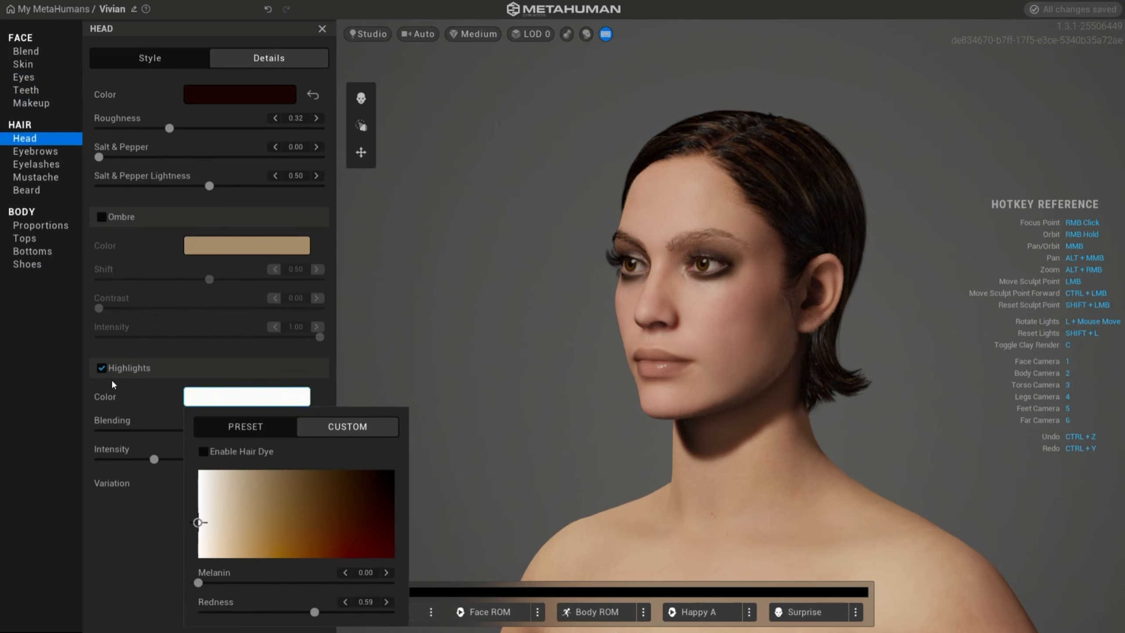
pyautogui.click(102, 373)
# Step: Enable Ombre on the hair and set its custom color to an orange-brown with melanin 0.49 and redness 0.74
pyautogui.click(102, 217)
pyautogui.click(235, 245)
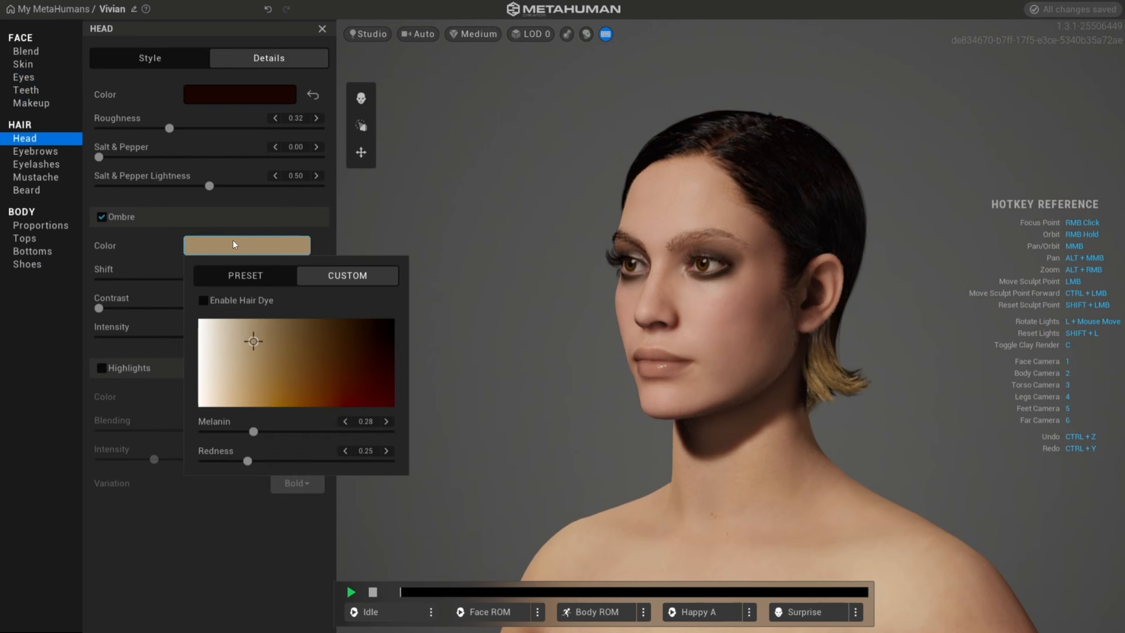
pyautogui.moveTo(287, 387)
pyautogui.mouseDown()
pyautogui.moveTo(153, 396)
pyautogui.moveTo(160, 319)
pyautogui.moveTo(314, 365)
pyautogui.moveTo(266, 375)
pyautogui.moveTo(329, 384)
pyautogui.moveTo(296, 388)
pyautogui.mouseUp()
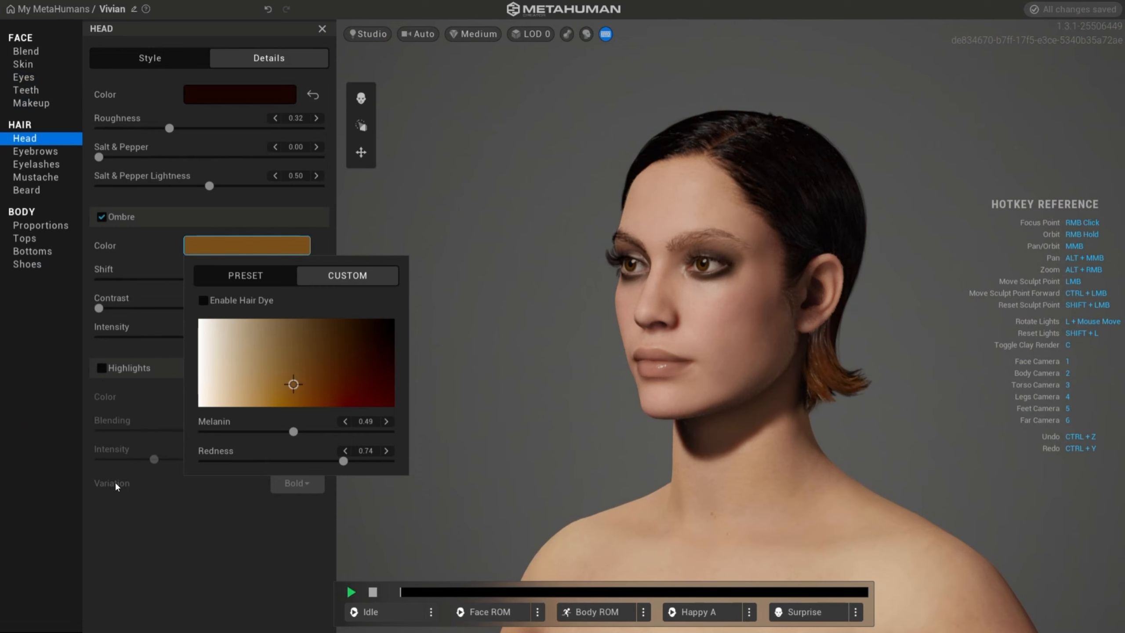
pyautogui.click(120, 527)
# Step: Compare a few eyebrow styles, including Short Flat Thin Eyebrows, and apply Medium Thin Eyebrows
pyautogui.click(36, 151)
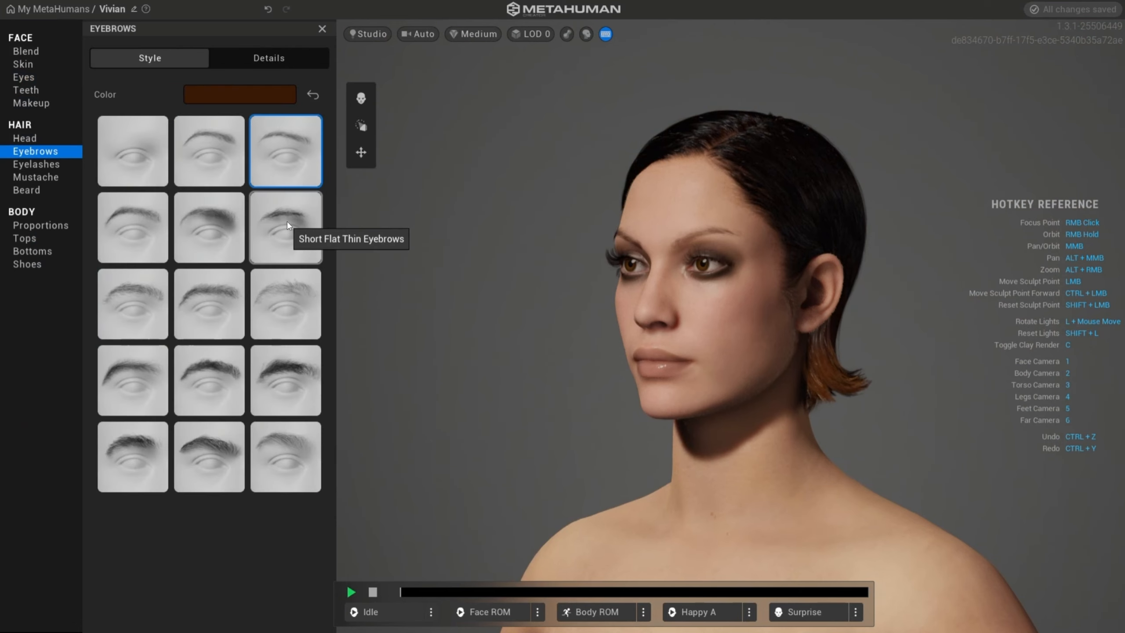
pyautogui.click(286, 221)
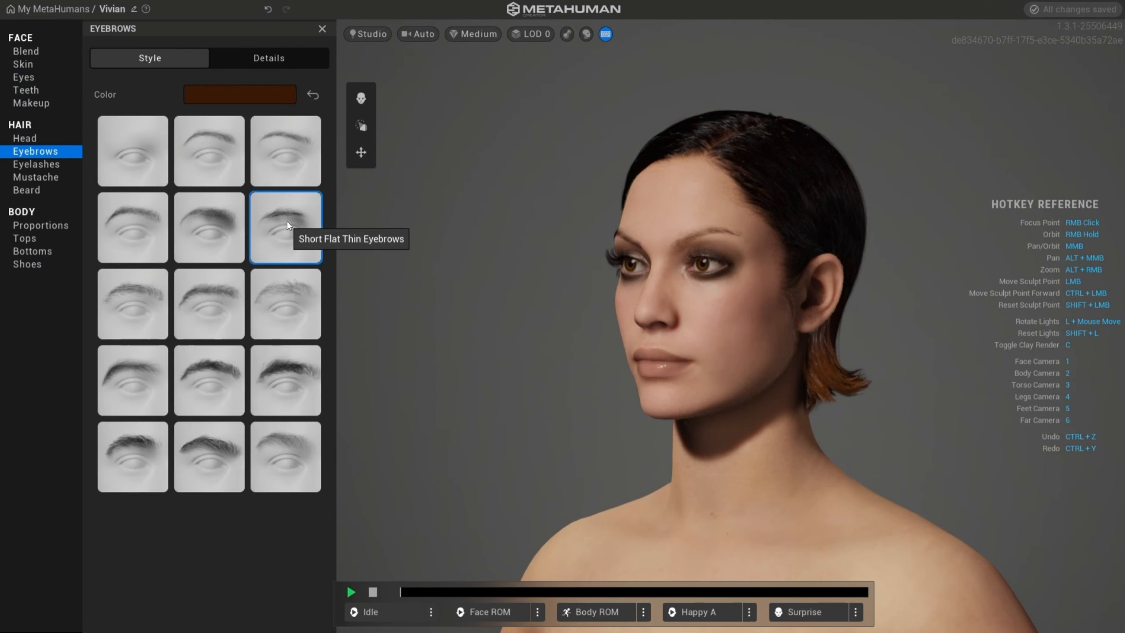
pyautogui.click(279, 279)
pyautogui.click(227, 142)
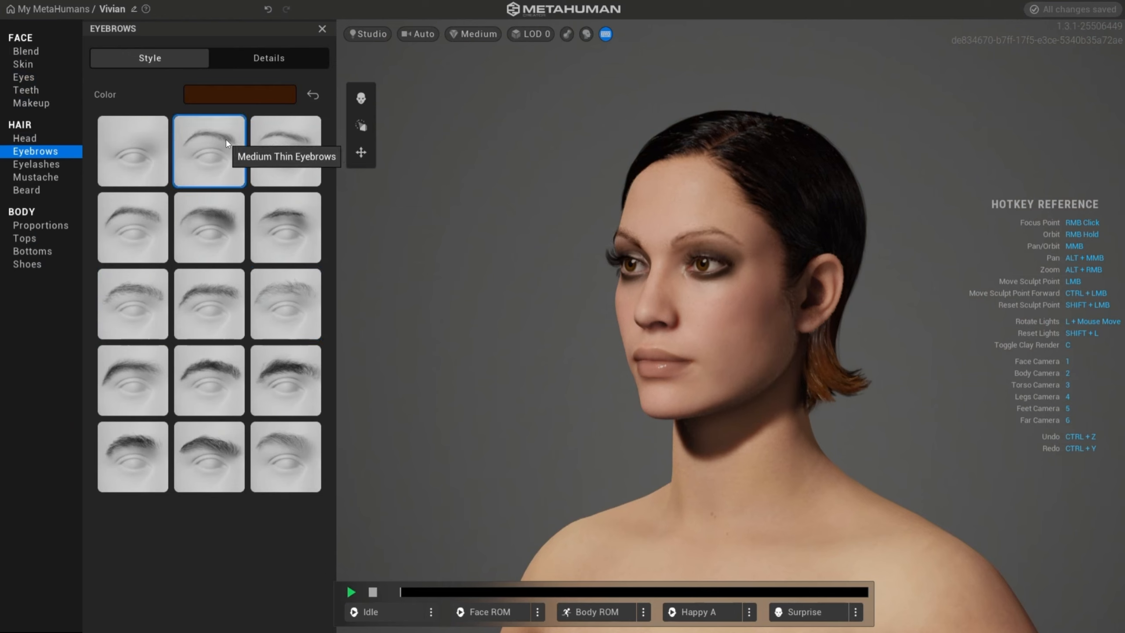
# Step: Try the Long Curl eyelashes and apply the last, thickest eyelash style in the set
pyautogui.click(40, 164)
pyautogui.click(295, 226)
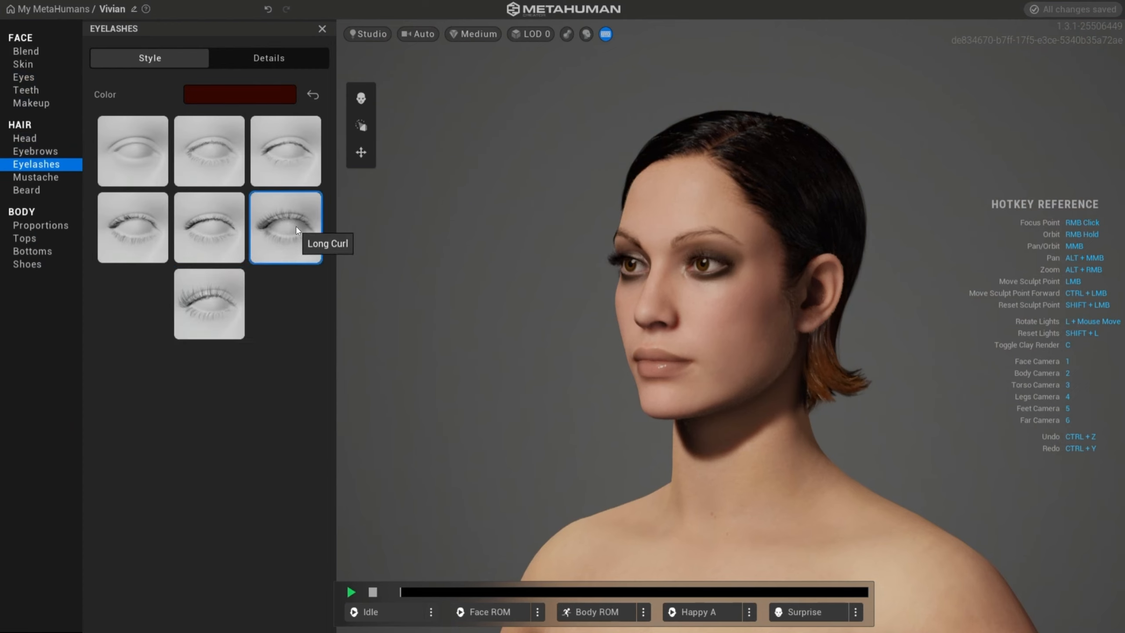
pyautogui.click(214, 305)
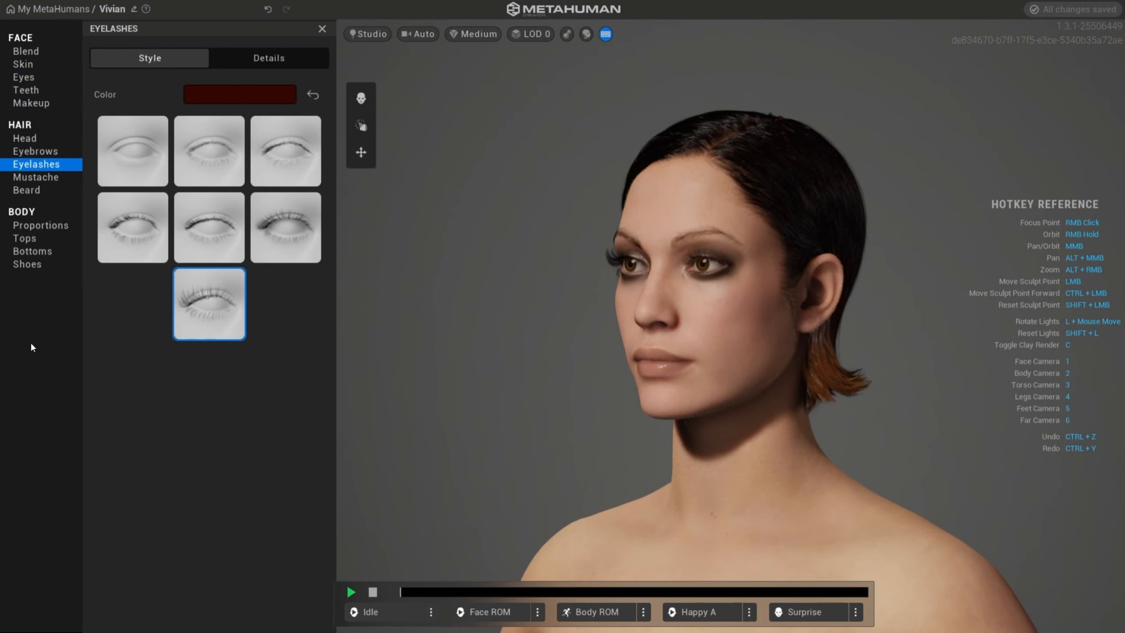
pyautogui.click(44, 177)
pyautogui.click(55, 189)
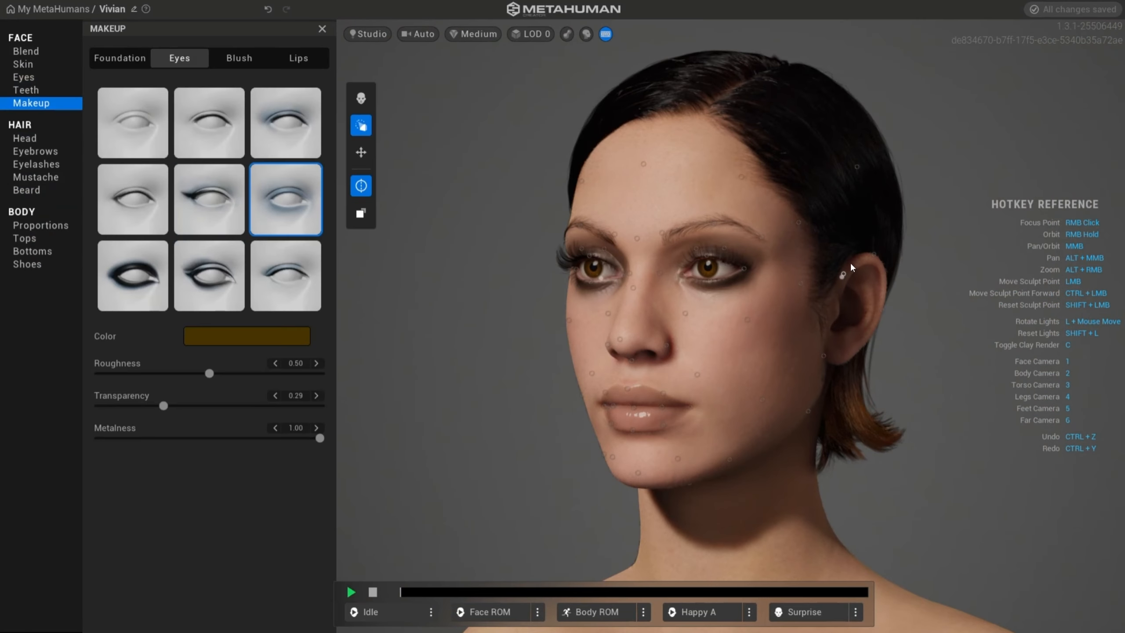
# Step: Sculpt the ear slightly upward using its sculpt point and check the face from the front and at an angle
pyautogui.moveTo(844, 274)
pyautogui.mouseDown()
pyautogui.moveTo(884, 199)
pyautogui.moveTo(856, 256)
pyautogui.mouseUp()
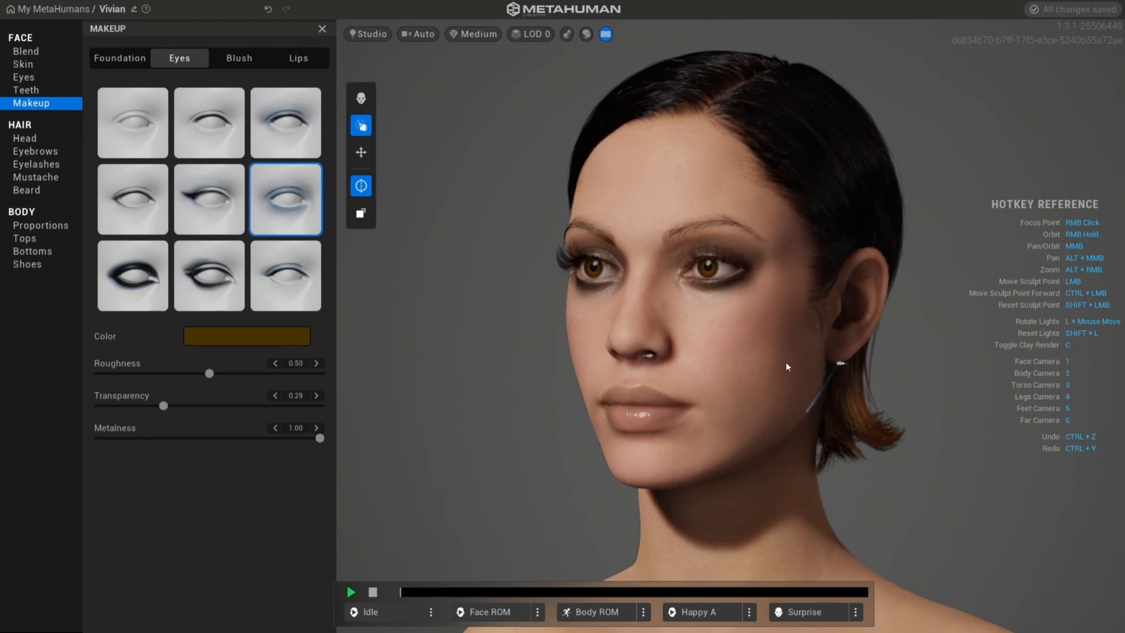
pyautogui.scroll(-3, 768, 334)
pyautogui.moveTo(768, 334)
pyautogui.mouseDown(button='right')
pyautogui.moveTo(639, 345)
pyautogui.moveTo(740, 359)
pyautogui.moveTo(814, 320)
pyautogui.moveTo(1003, 331)
pyautogui.mouseUp(button='right')
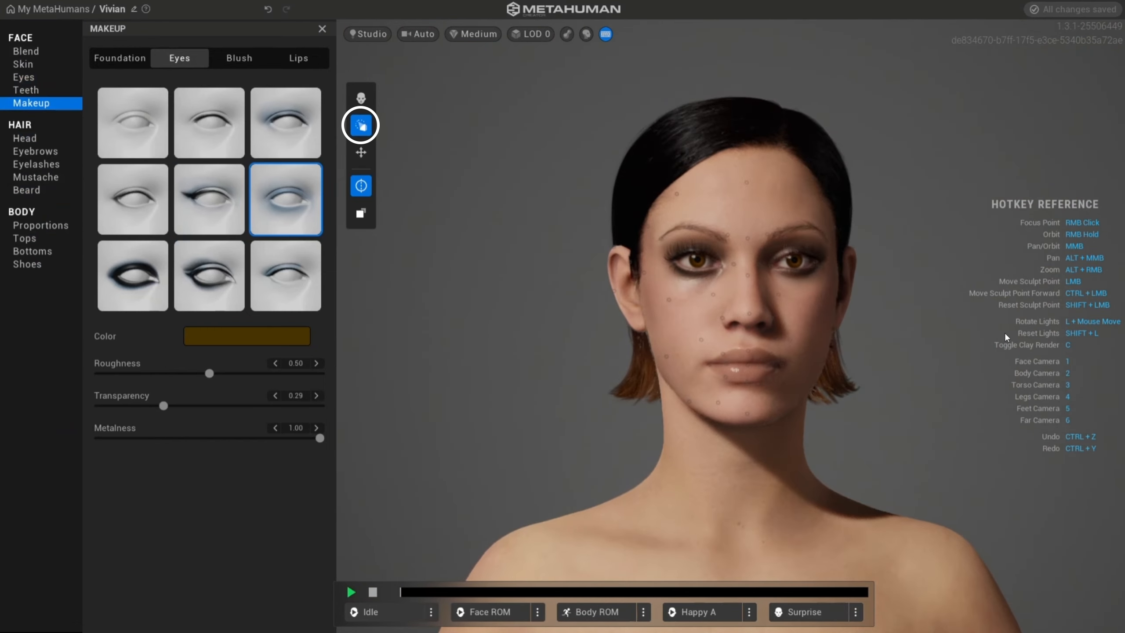
pyautogui.moveTo(923, 339); pyautogui.dragTo(790, 337, button='right')
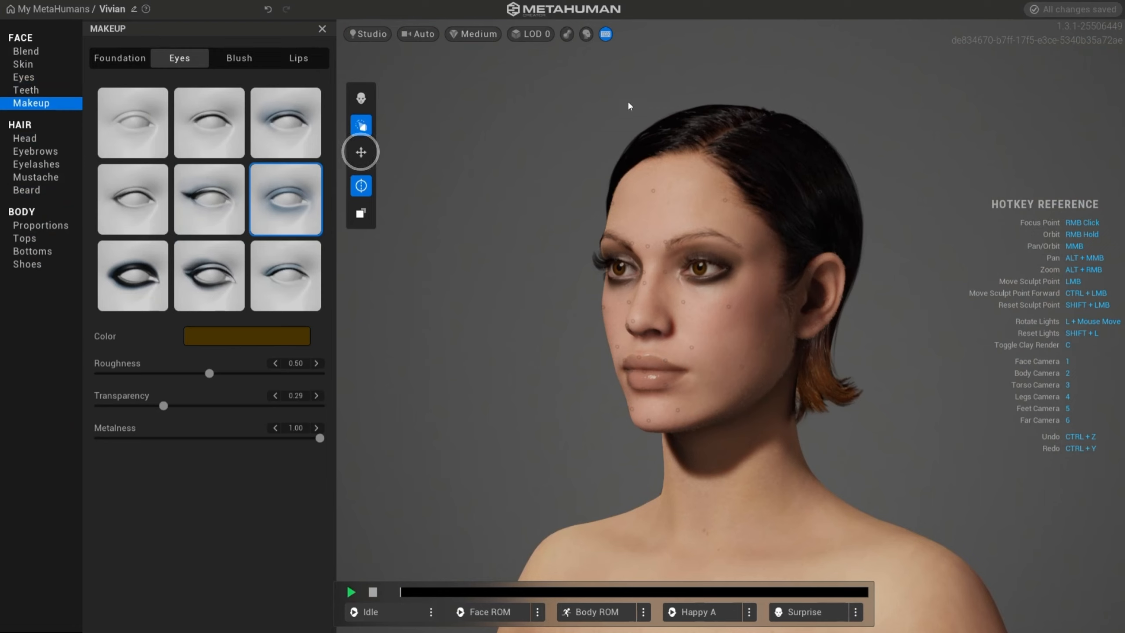
# Step: Try lowering the eye area with the Move tool, undo the change, and leave Move mode
pyautogui.click(360, 152)
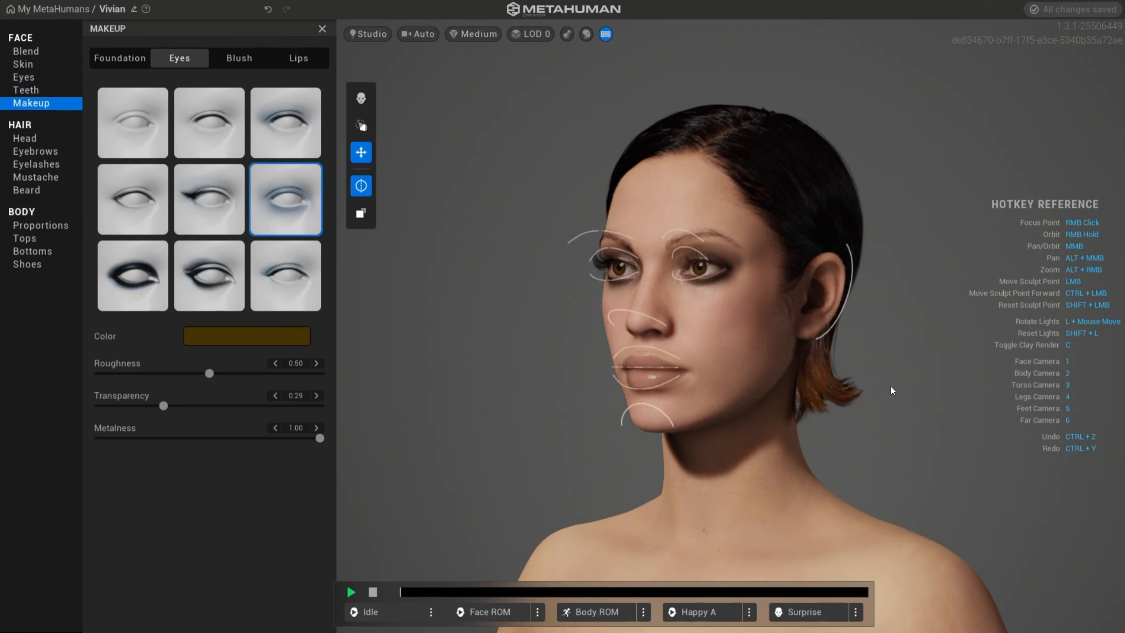
pyautogui.moveTo(697, 252); pyautogui.dragTo(702, 316)
pyautogui.hotkey('ctrl', 'z')
pyautogui.click(370, 152)
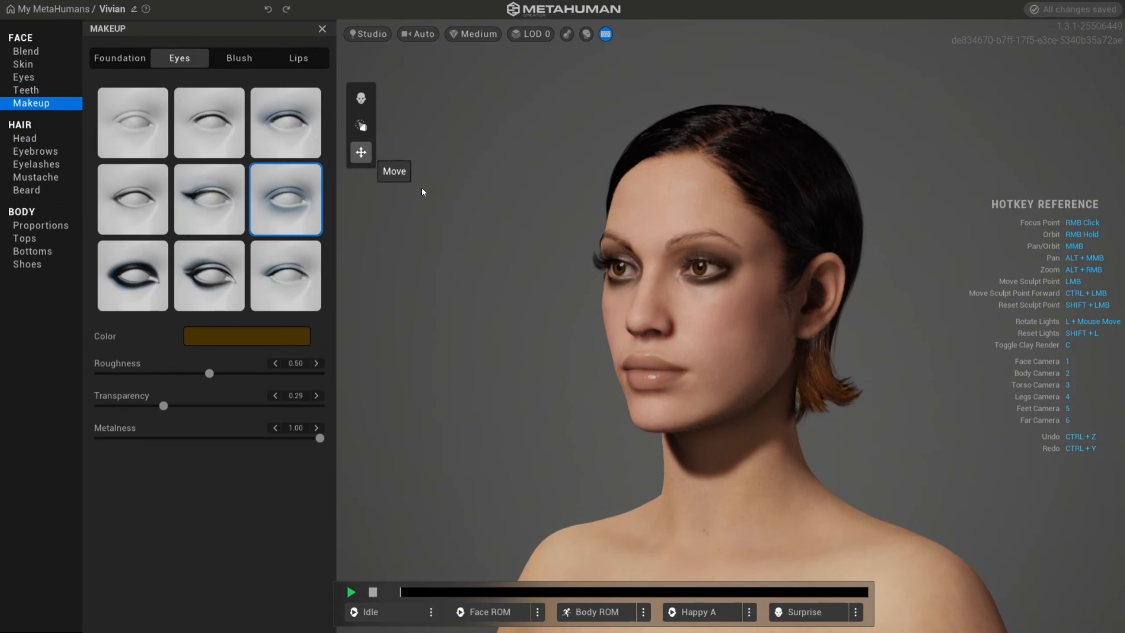
# Step: Compare short, average and tall body proportions, apply the tall slim female build, and turn the hotkey reference on
pyautogui.click(41, 225)
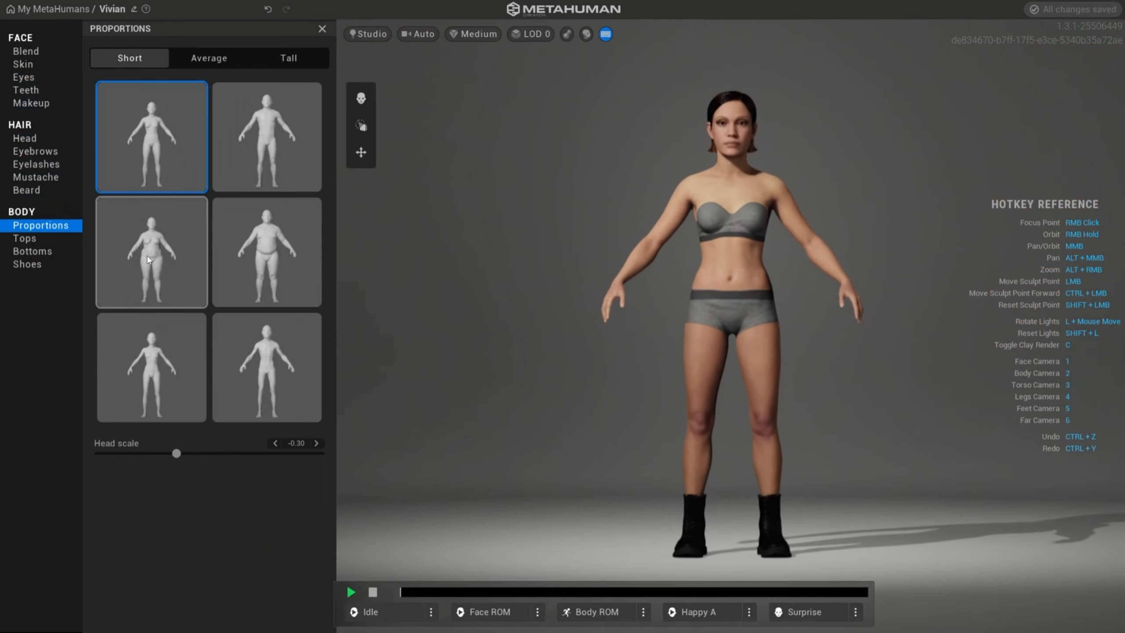
pyautogui.click(205, 60)
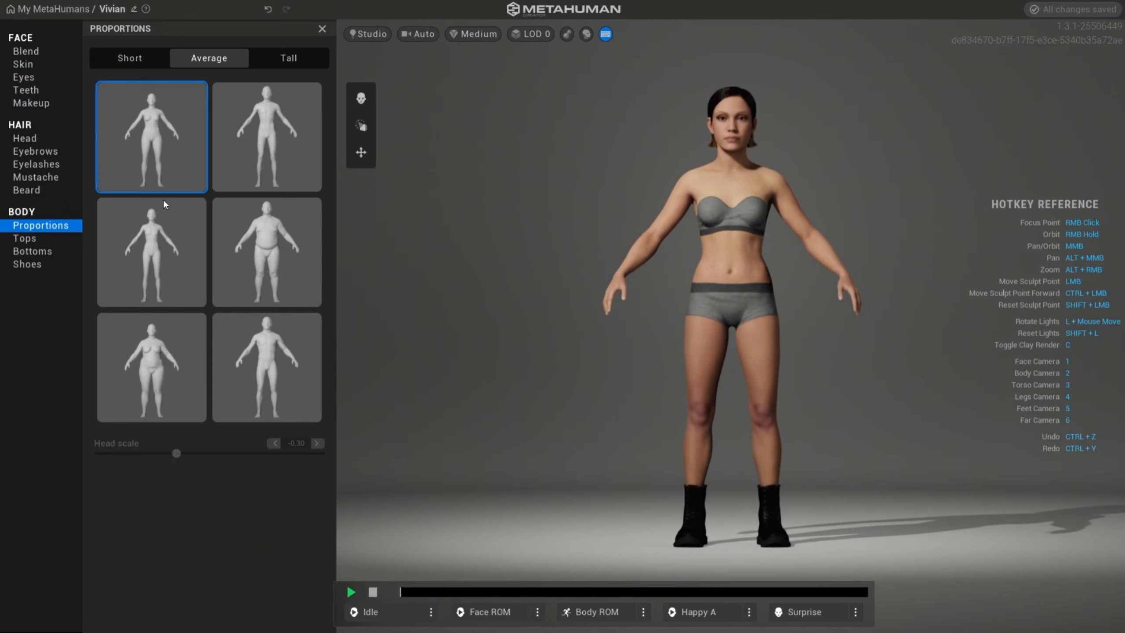
pyautogui.click(153, 246)
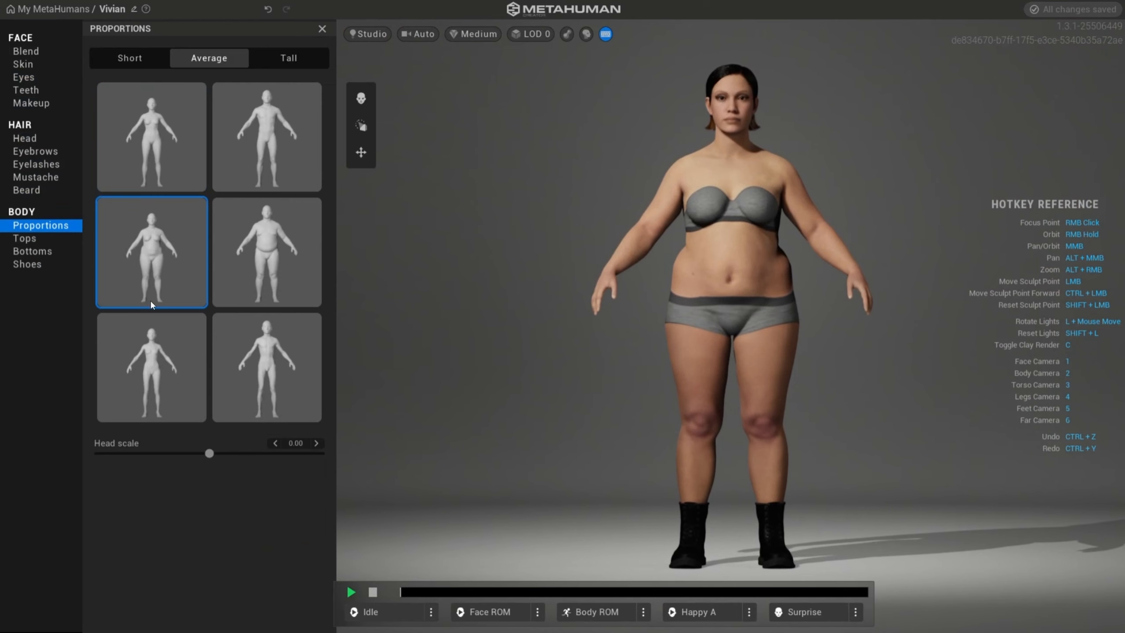
pyautogui.click(286, 57)
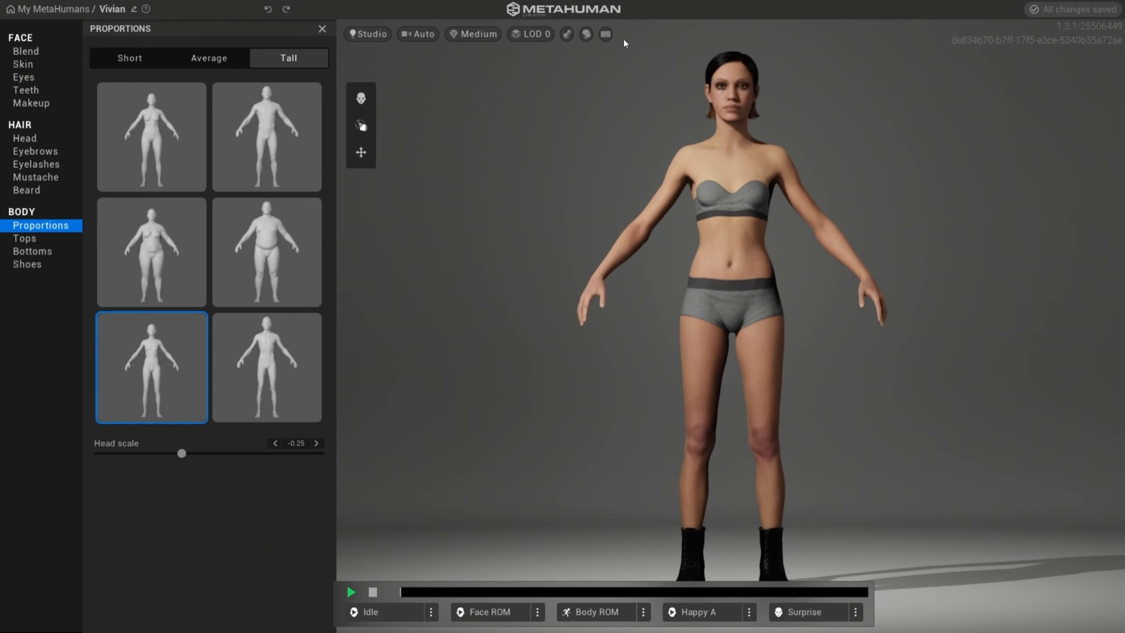
pyautogui.click(606, 34)
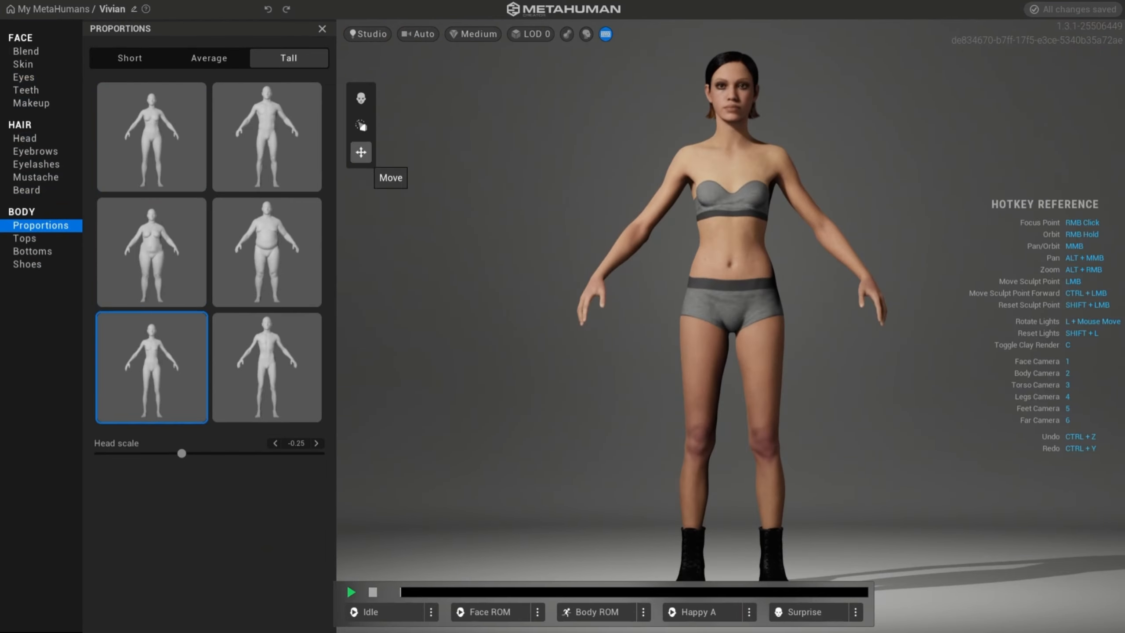
# Step: Try the button-up shirt and other tops on the character, and set the top back to none
pyautogui.click(28, 238)
pyautogui.click(281, 238)
pyautogui.click(235, 312)
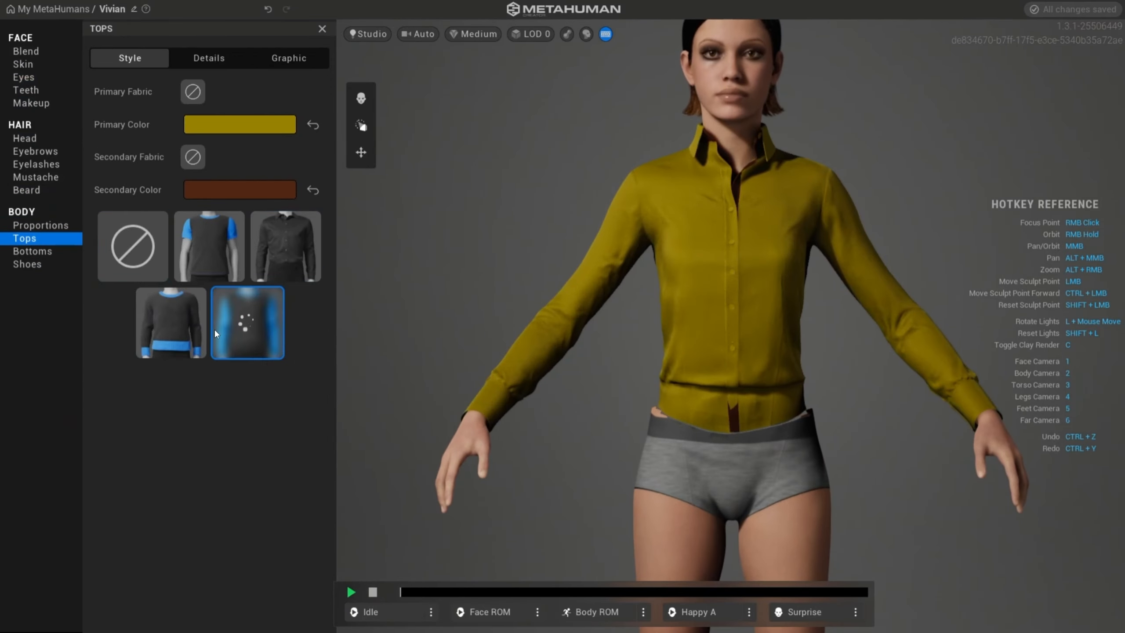
pyautogui.click(170, 334)
pyautogui.click(129, 245)
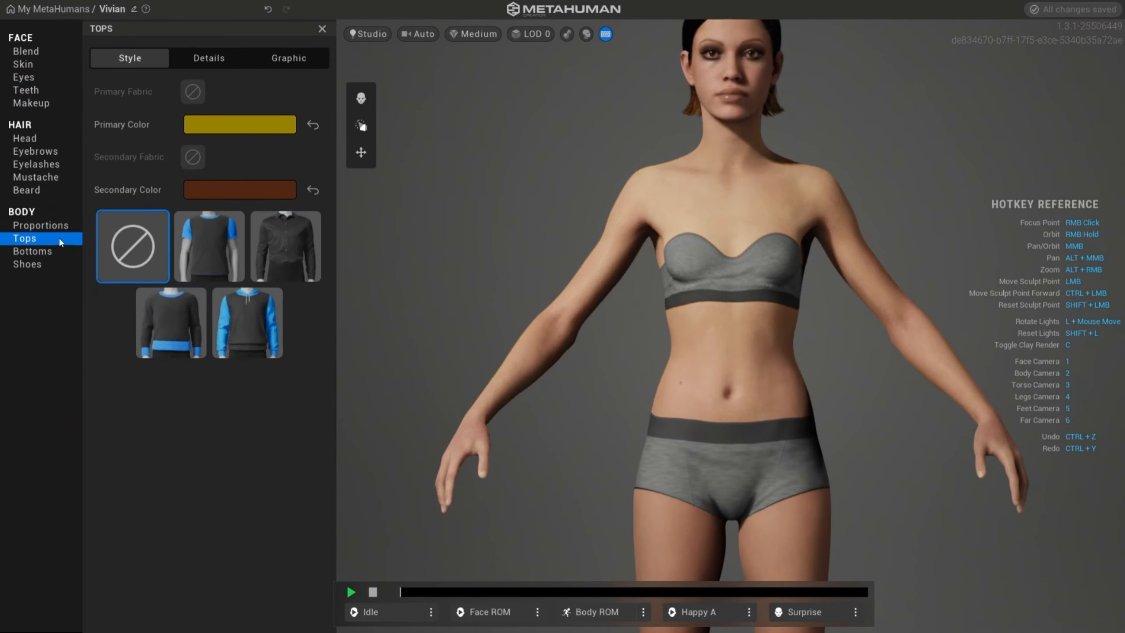
# Step: Try jeans and another pair of bottoms, set the bottoms back to none, and browse their detail and graphic options
pyautogui.click(35, 252)
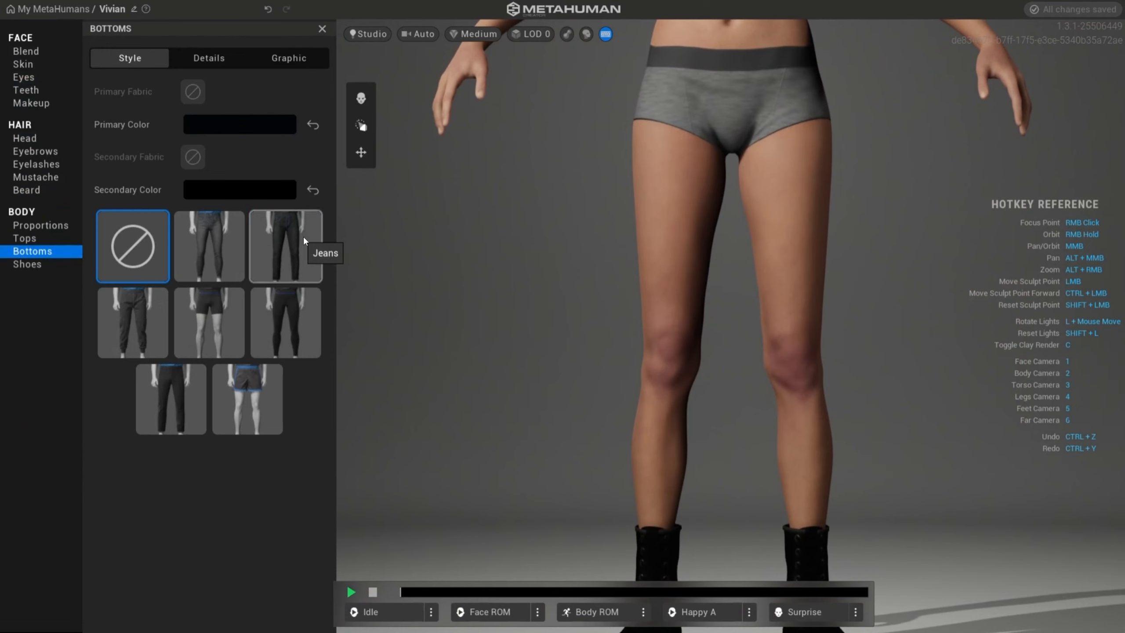
pyautogui.click(304, 240)
pyautogui.click(288, 301)
pyautogui.click(155, 253)
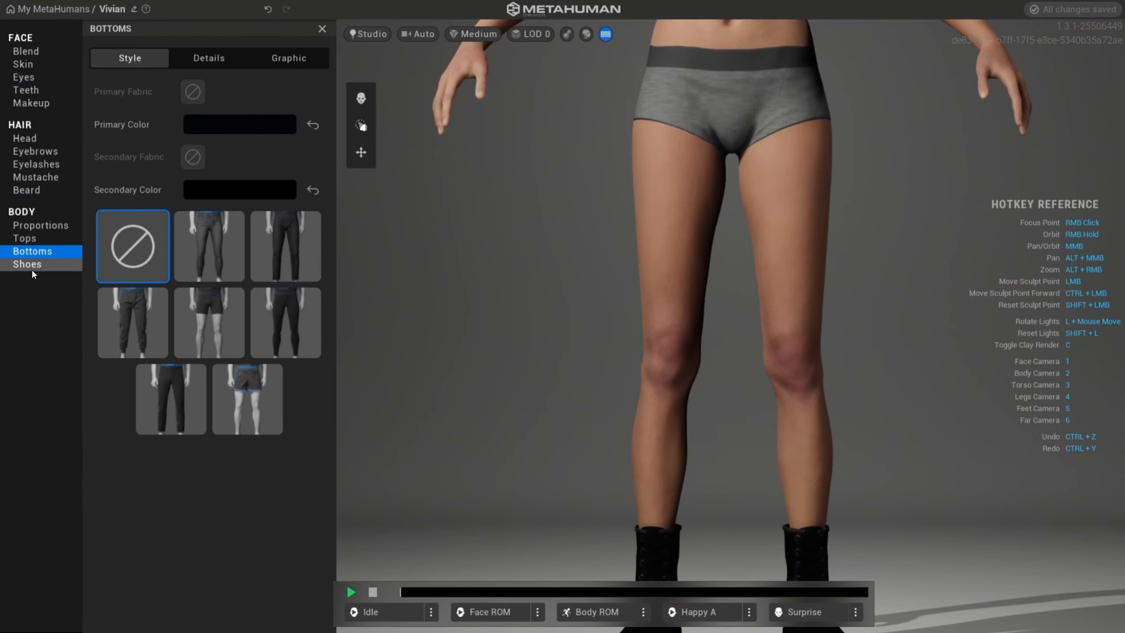
pyautogui.click(181, 61)
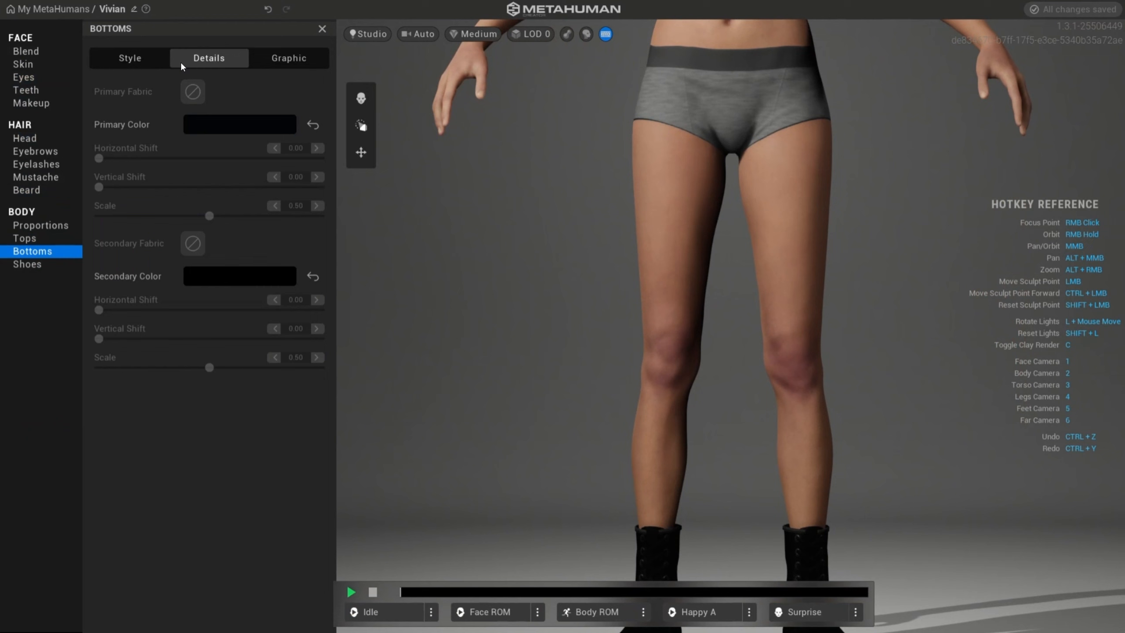
pyautogui.click(293, 58)
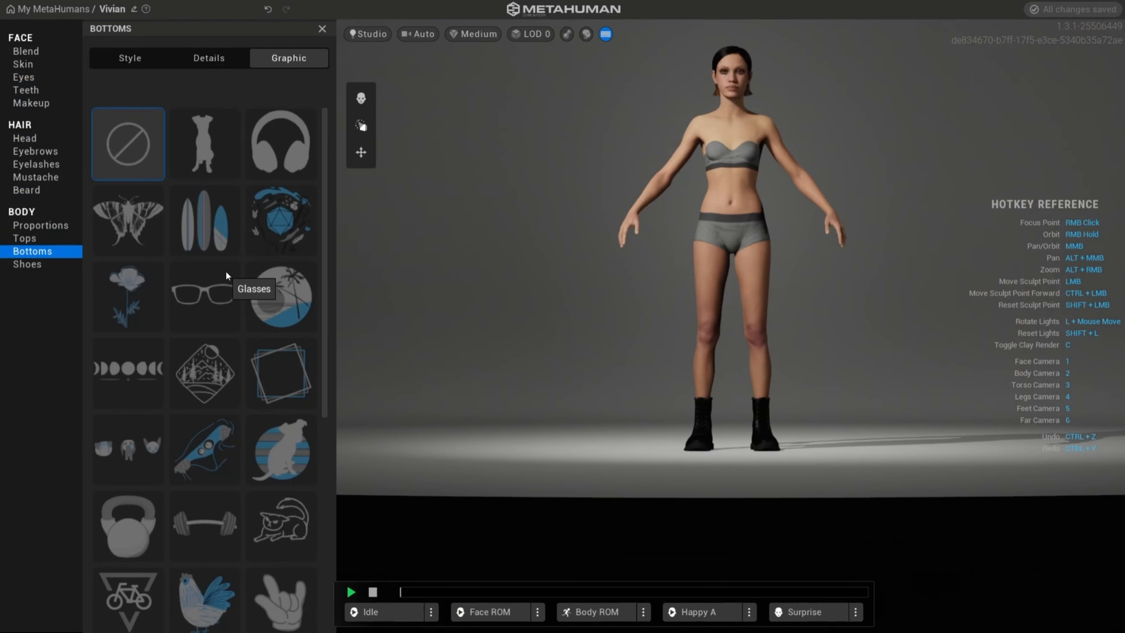
pyautogui.scroll(4, 761, 36)
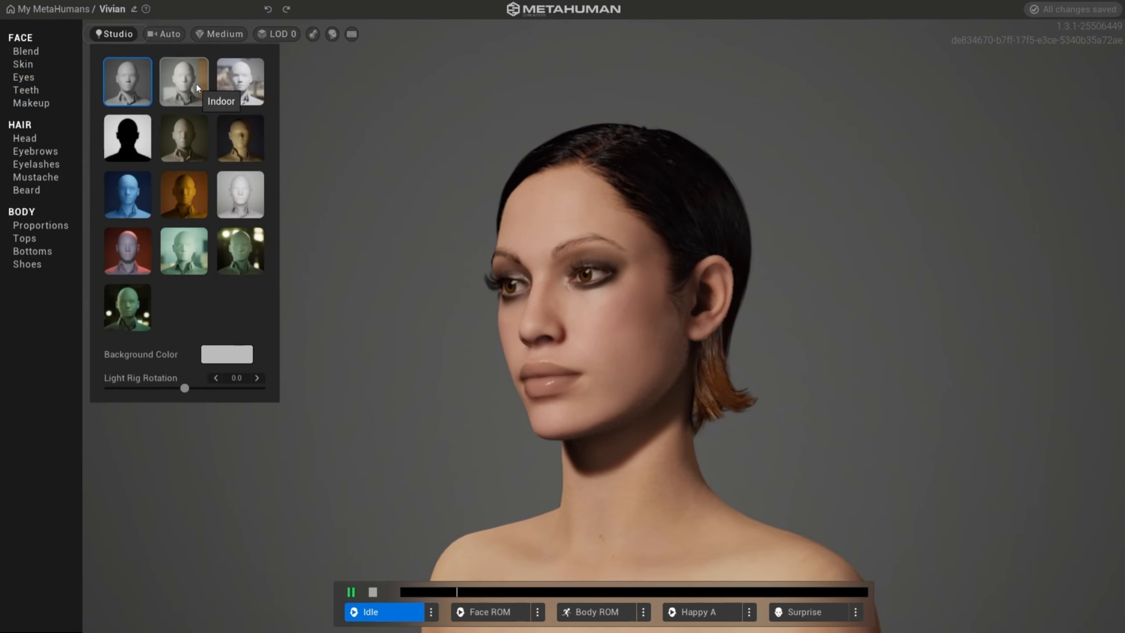
# Step: Preview the Indoor, Portrait, Downtown Night, Underpass Night and Red Lantern lighting presets, and return to Studio lighting
pyautogui.click(196, 87)
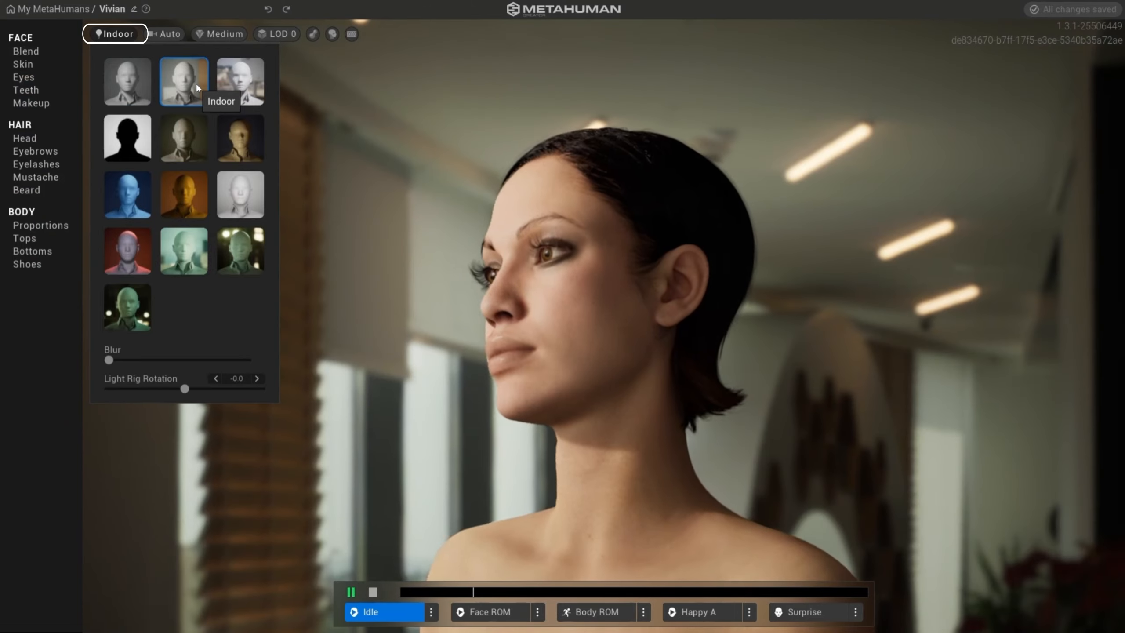
pyautogui.click(241, 194)
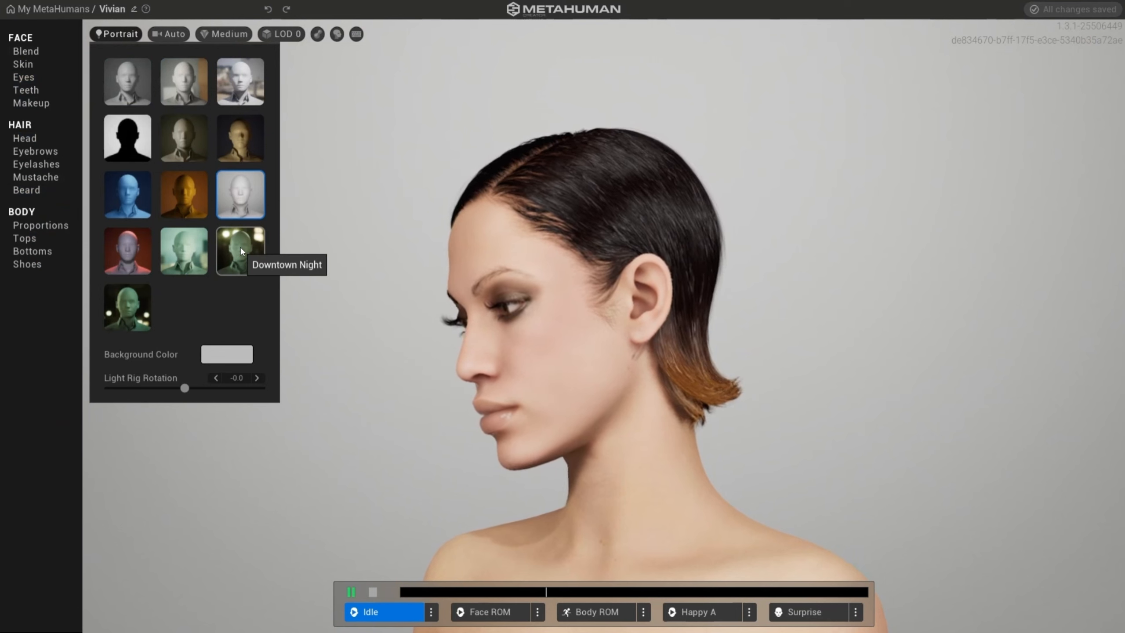
pyautogui.click(240, 251)
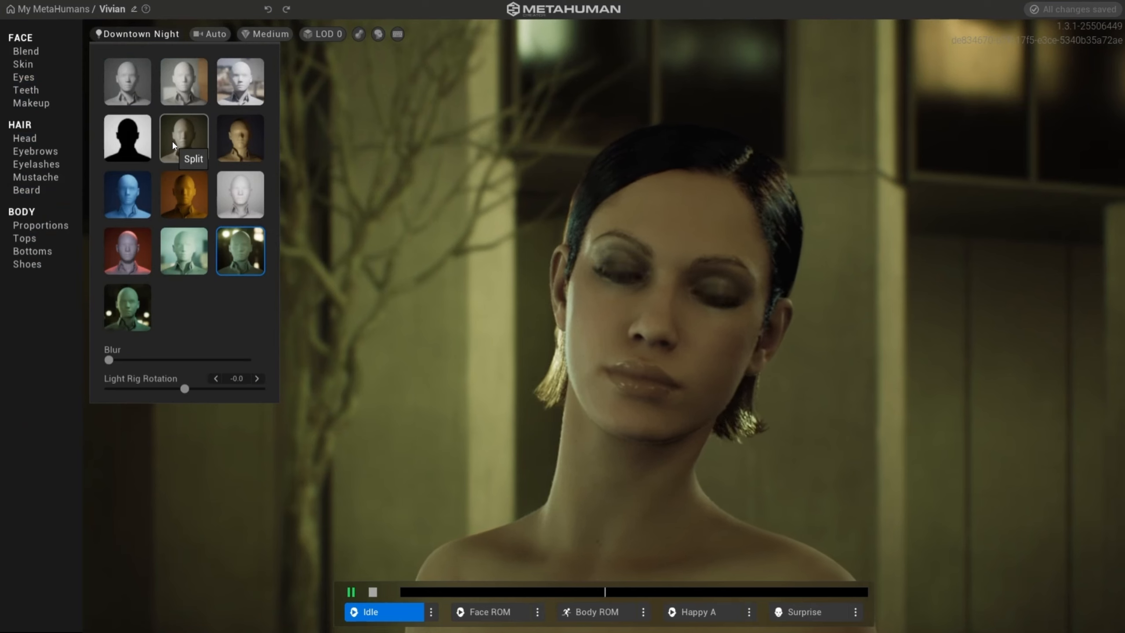
pyautogui.click(114, 297)
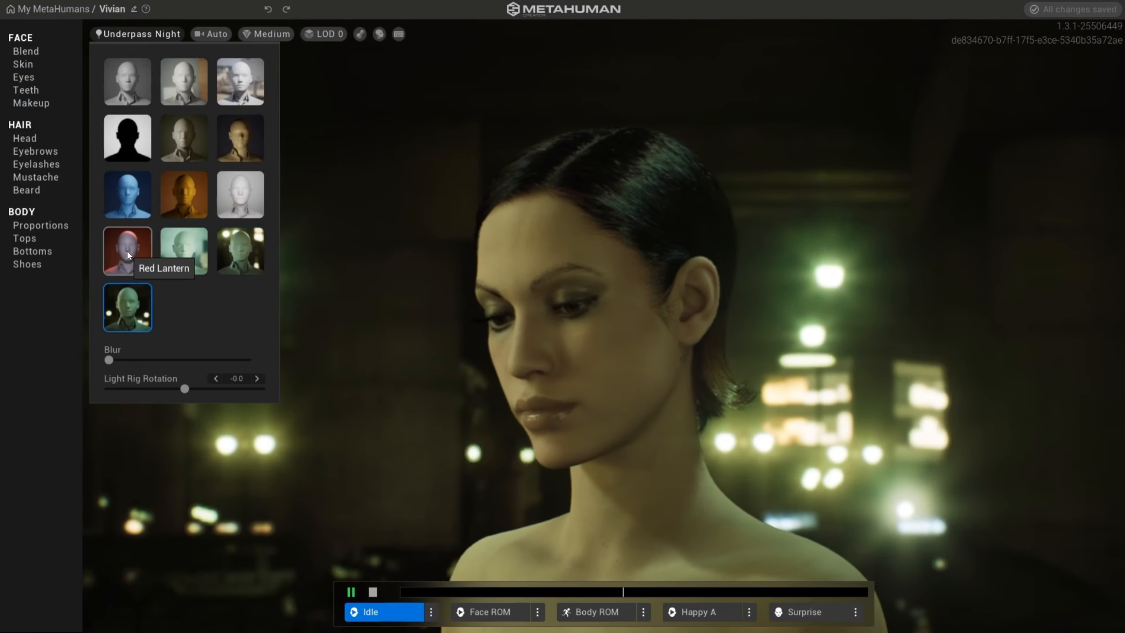
pyautogui.click(128, 254)
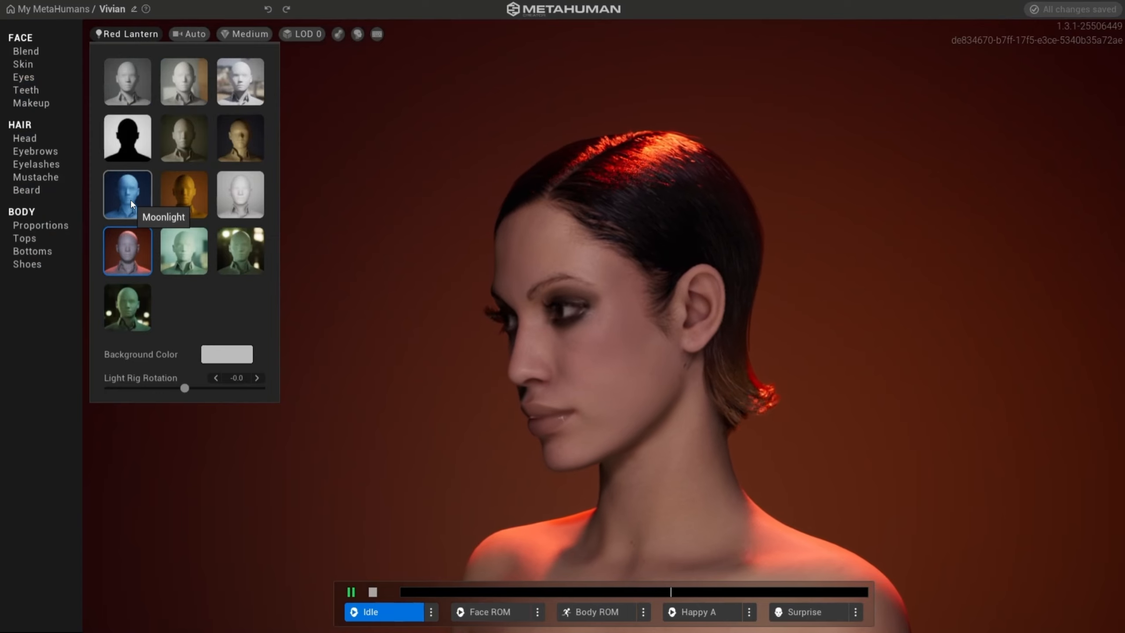
pyautogui.click(141, 94)
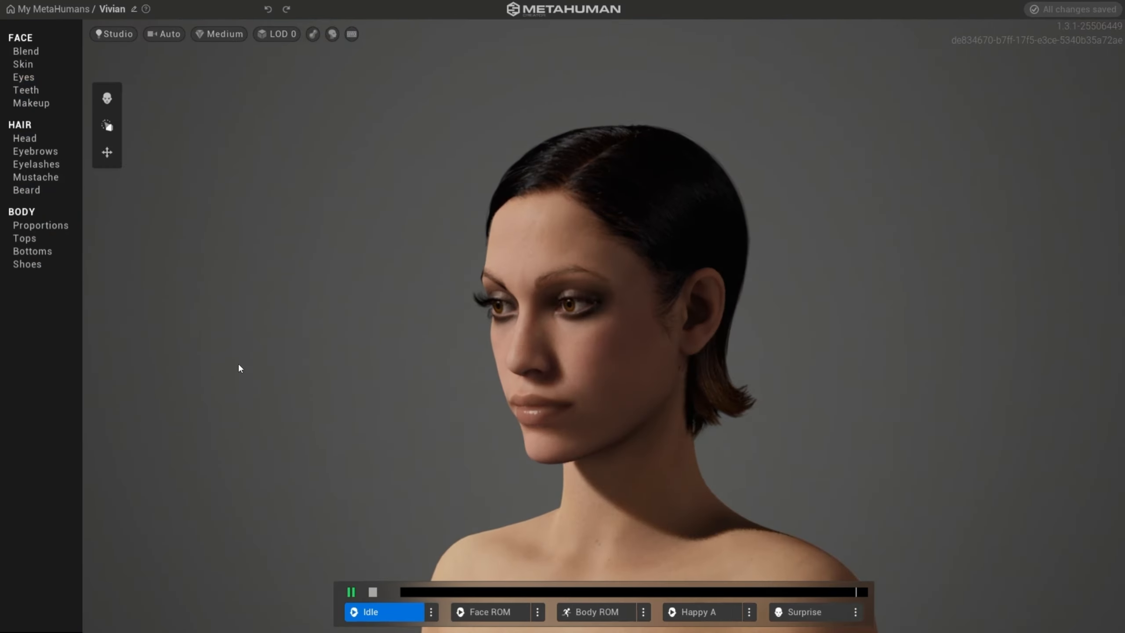
# Step: Rotate the Studio lights around the character's head
pyautogui.moveTo(238, 367); pyautogui.dragTo(341, 357)
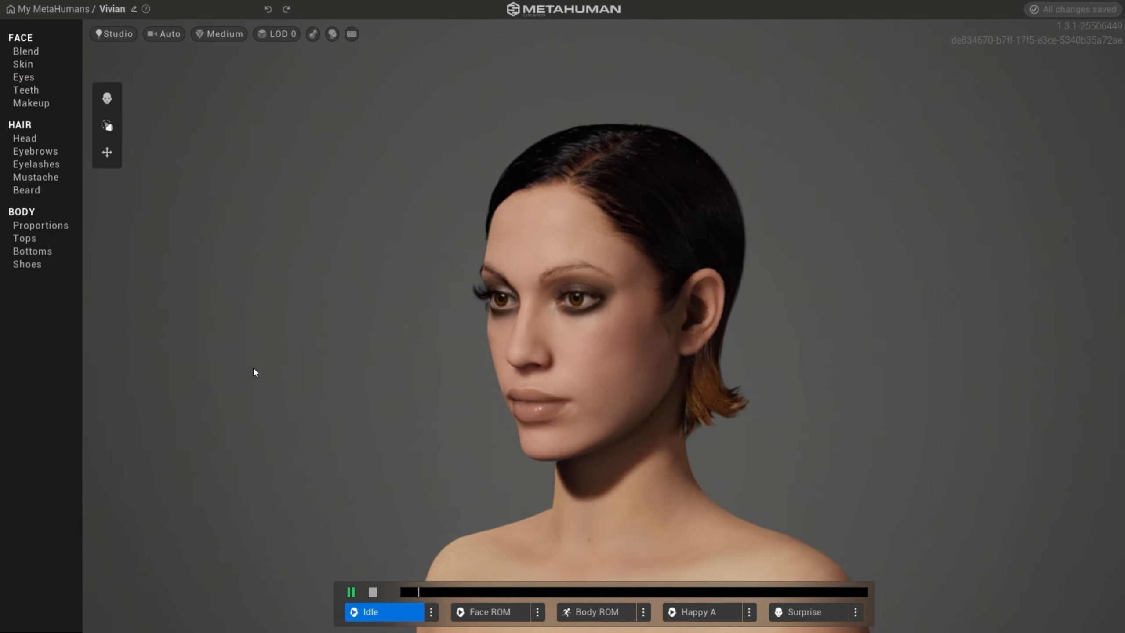